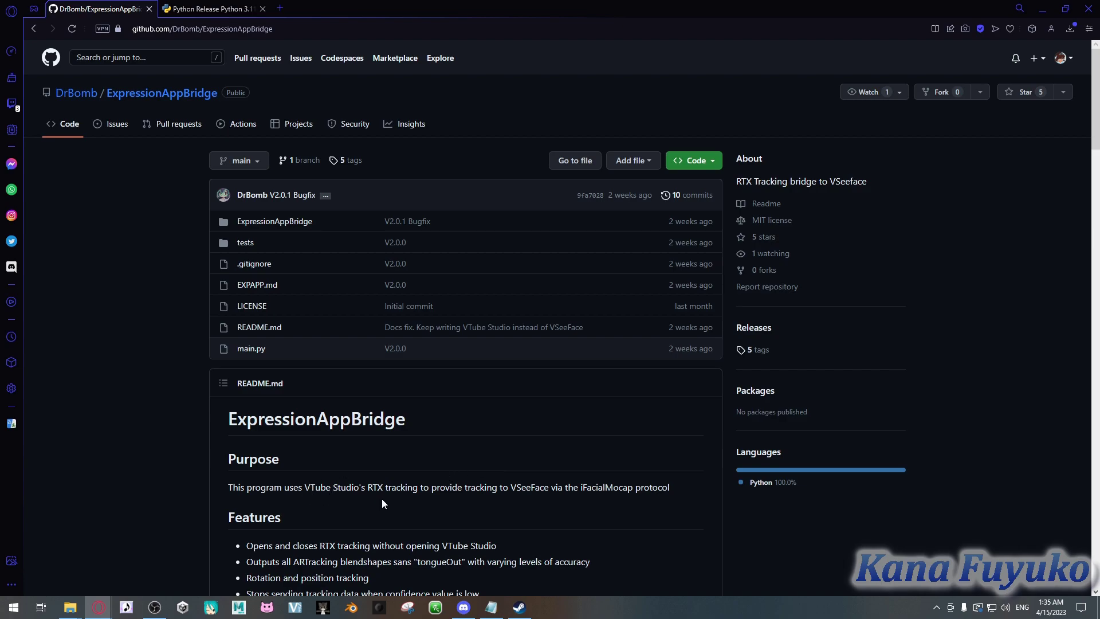
{"action": "double_click", "coordinate": [370, 486]}
{"action": "left_click", "coordinate": [337, 497]}
{"action": "left_click", "coordinate": [519, 606]}
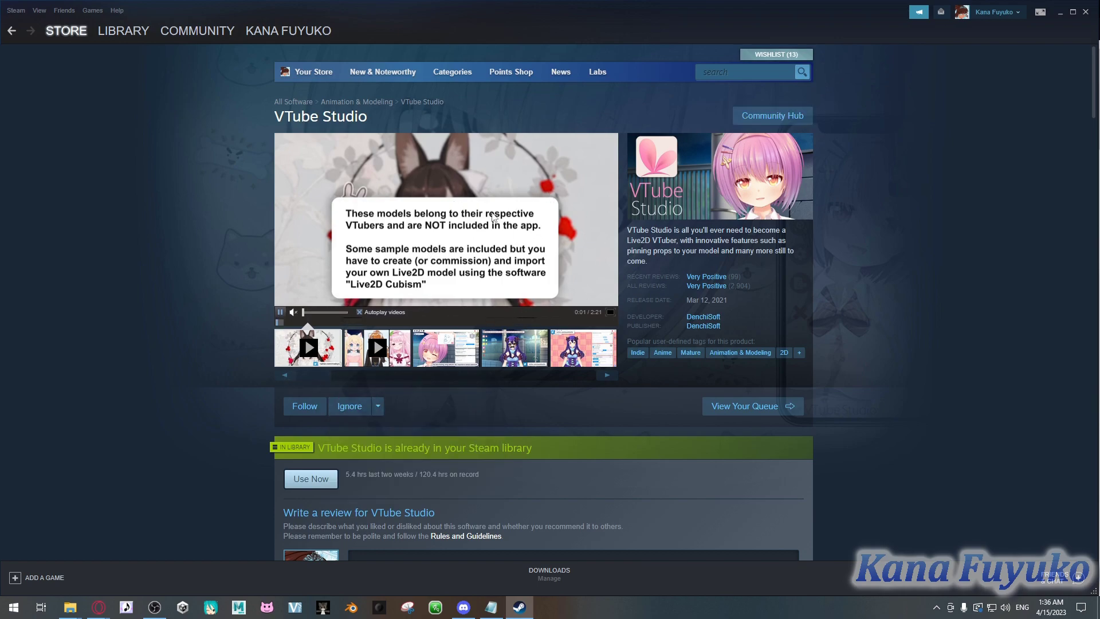
{"action": "left_click", "coordinate": [1060, 11]}
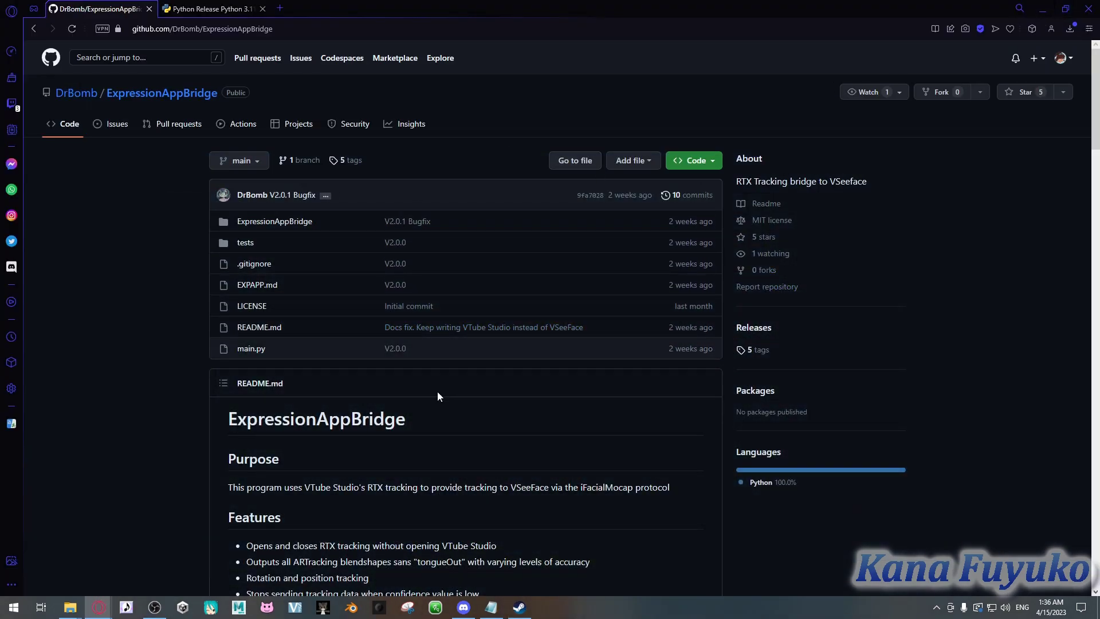
{"action": "scroll", "coordinate": [435, 364], "scroll_direction": "down", "scroll_amount": 3}
{"action": "scroll", "coordinate": [355, 362], "scroll_direction": "down", "scroll_amount": 8}
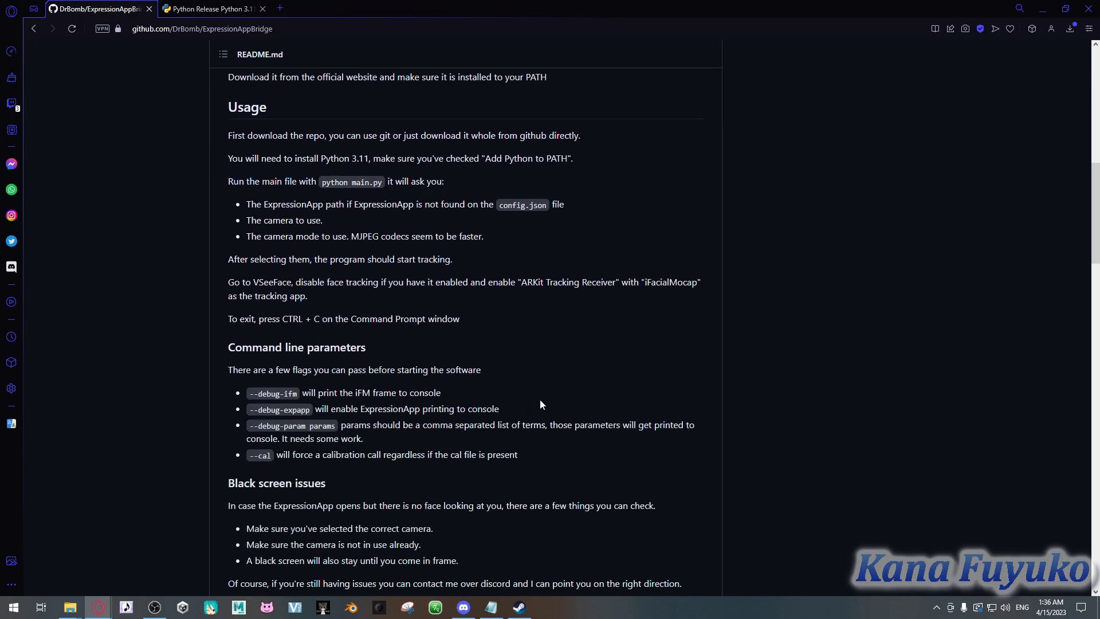
{"action": "scroll", "coordinate": [518, 421], "scroll_direction": "down", "scroll_amount": 2}
{"action": "scroll", "coordinate": [429, 336], "scroll_direction": "up", "scroll_amount": 9}
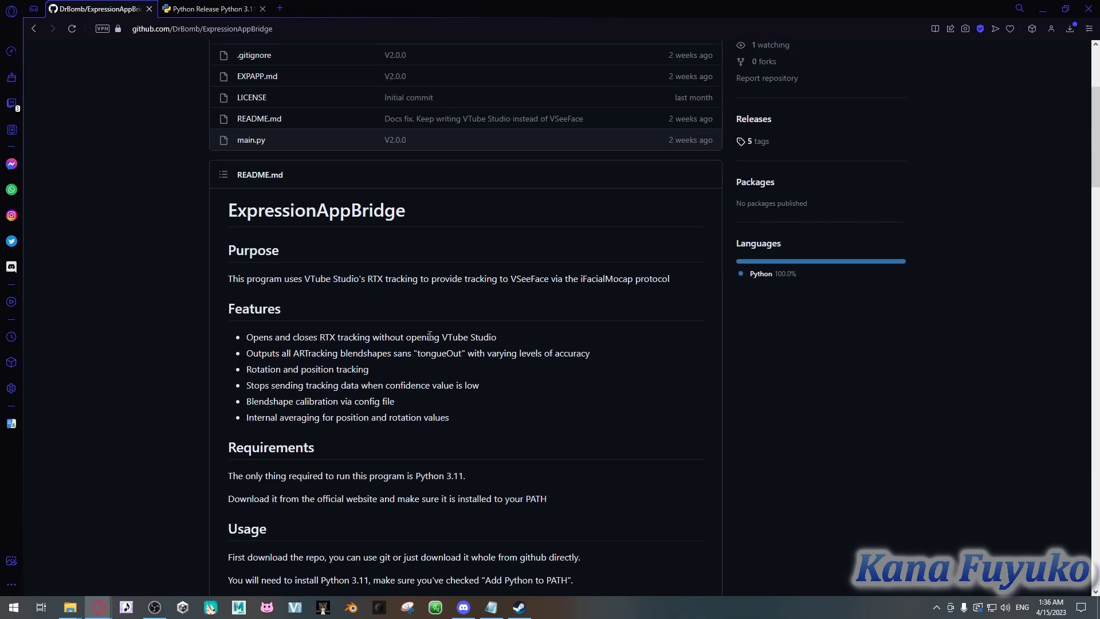
{"action": "scroll", "coordinate": [429, 335], "scroll_direction": "up", "scroll_amount": 4}
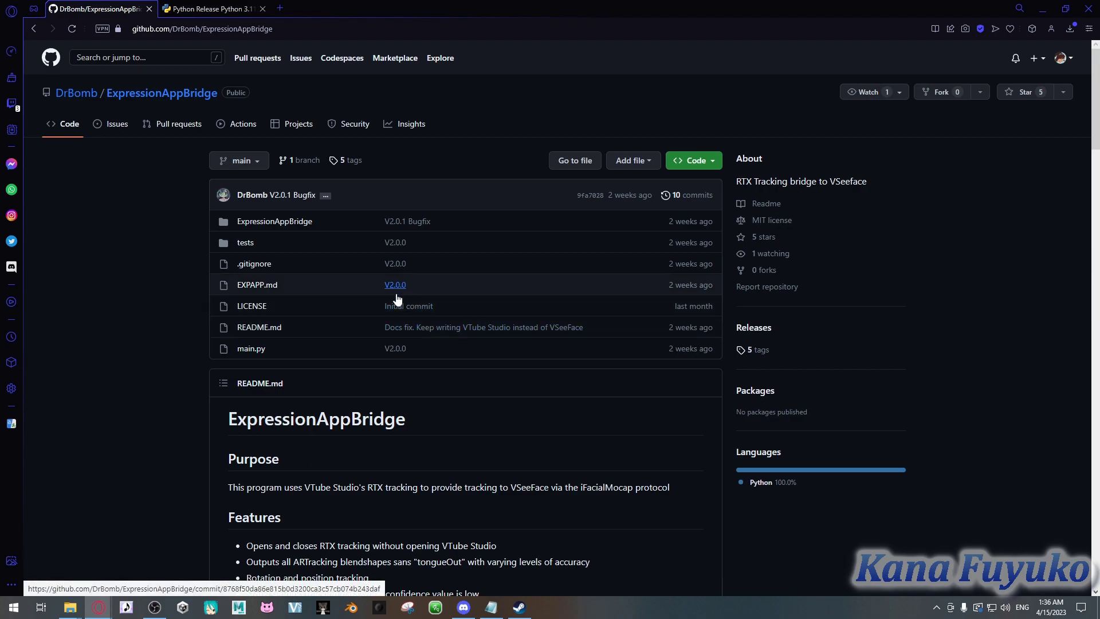
{"action": "scroll", "coordinate": [387, 423], "scroll_direction": "down", "scroll_amount": 3}
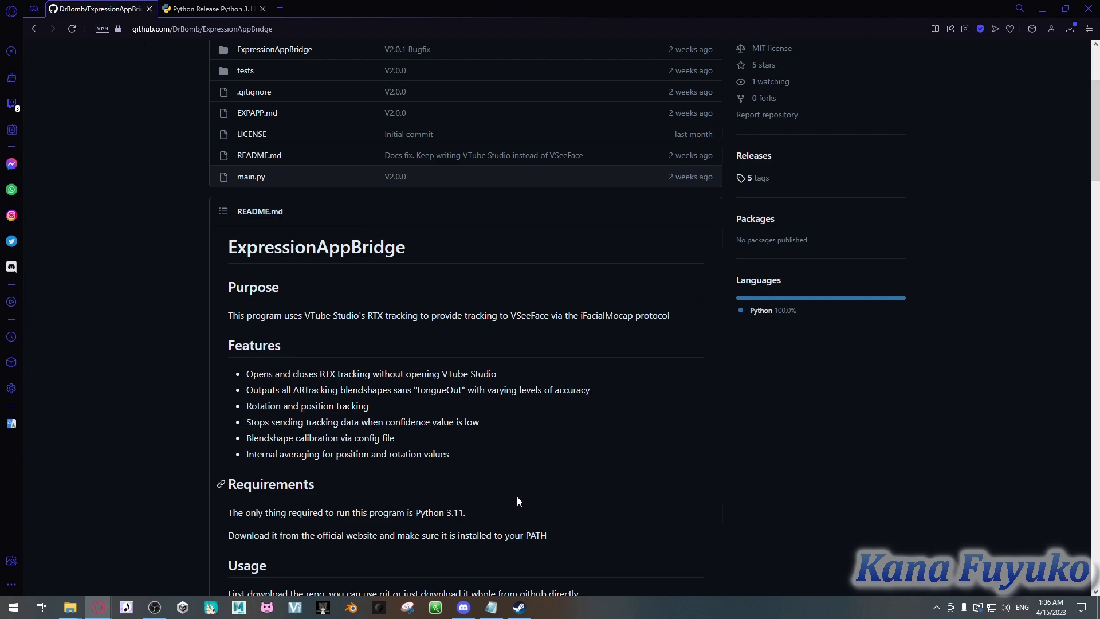
{"action": "scroll", "coordinate": [404, 387], "scroll_direction": "up", "scroll_amount": 3}
{"action": "scroll", "coordinate": [403, 388], "scroll_direction": "down", "scroll_amount": 4}
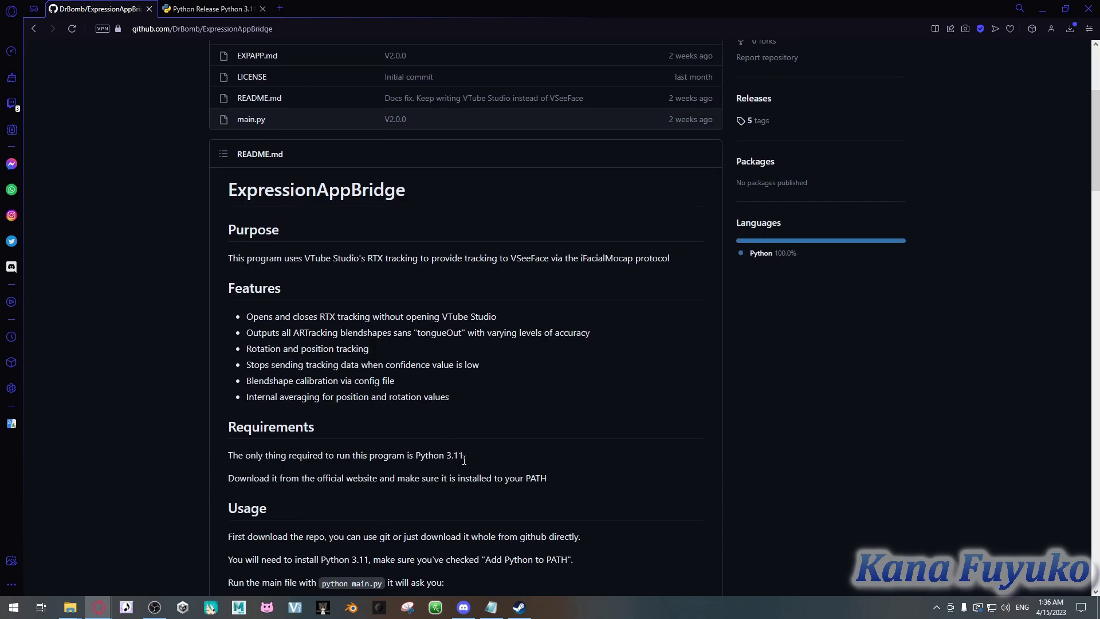
{"action": "scroll", "coordinate": [434, 448], "scroll_direction": "up", "scroll_amount": 4}
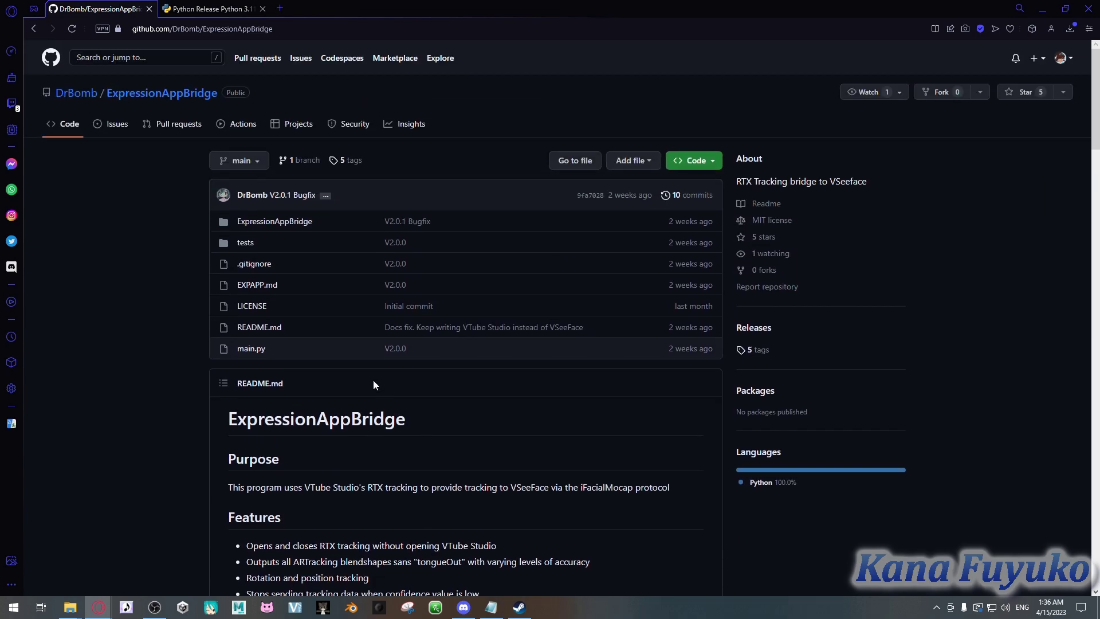
{"action": "left_click", "coordinate": [199, 10]}
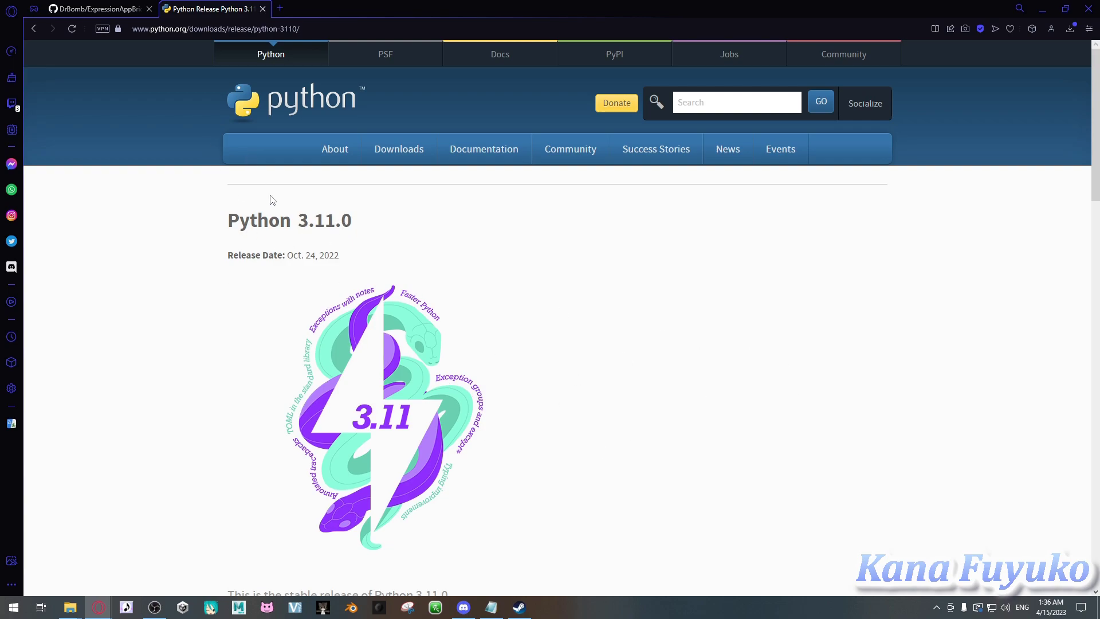
{"action": "scroll", "coordinate": [369, 285], "scroll_direction": "down", "scroll_amount": 10}
{"action": "scroll", "coordinate": [367, 291], "scroll_direction": "down", "scroll_amount": 8}
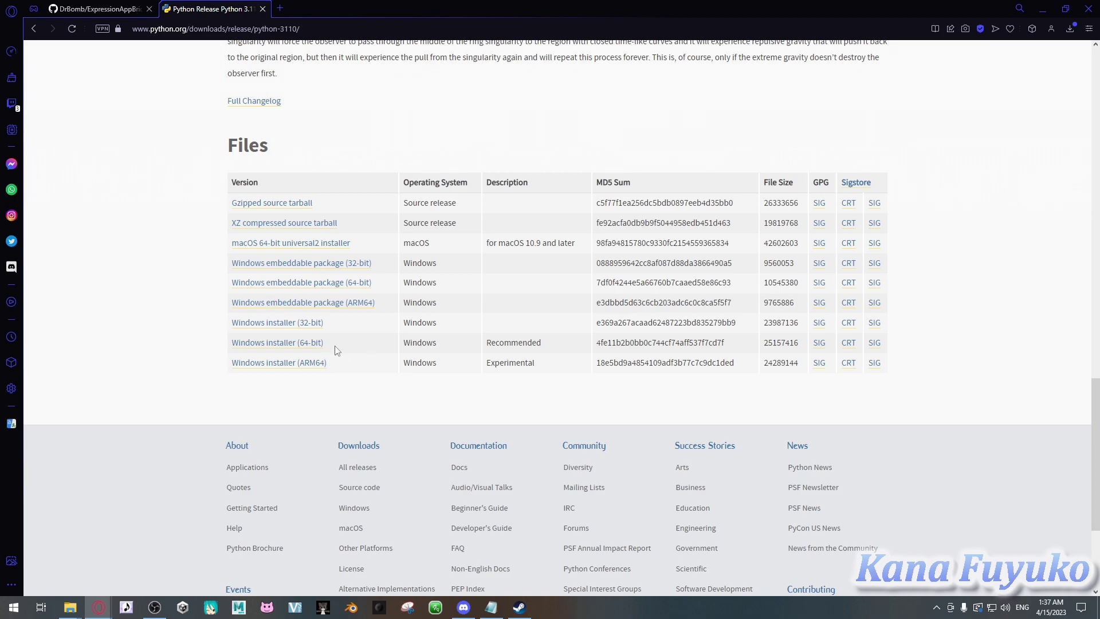
{"action": "left_click", "coordinate": [98, 9]}
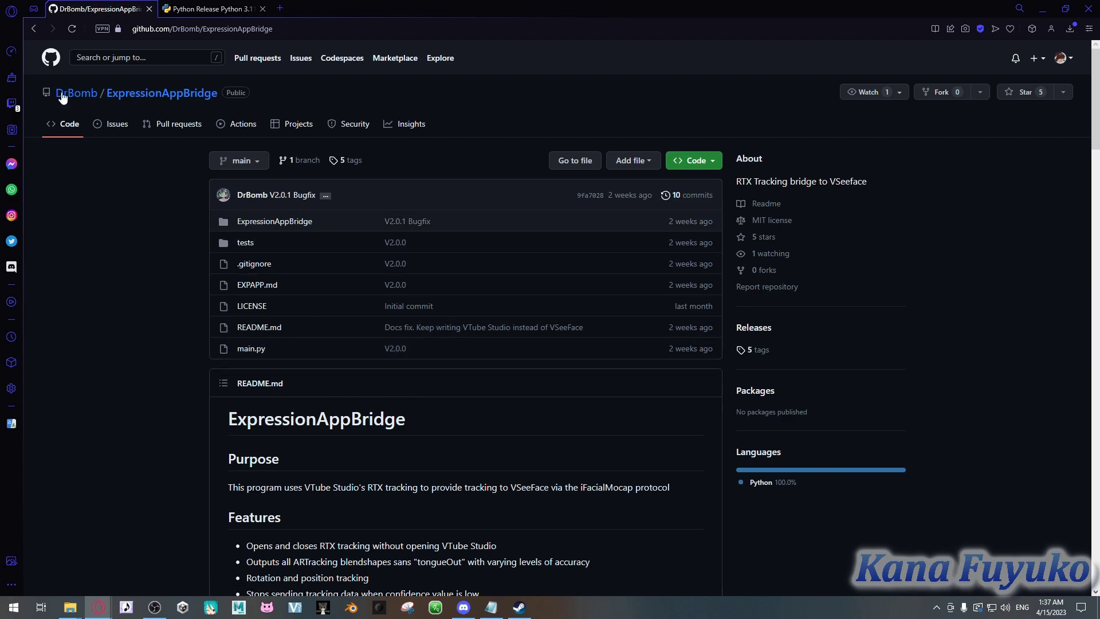
{"action": "left_click", "coordinate": [702, 161]}
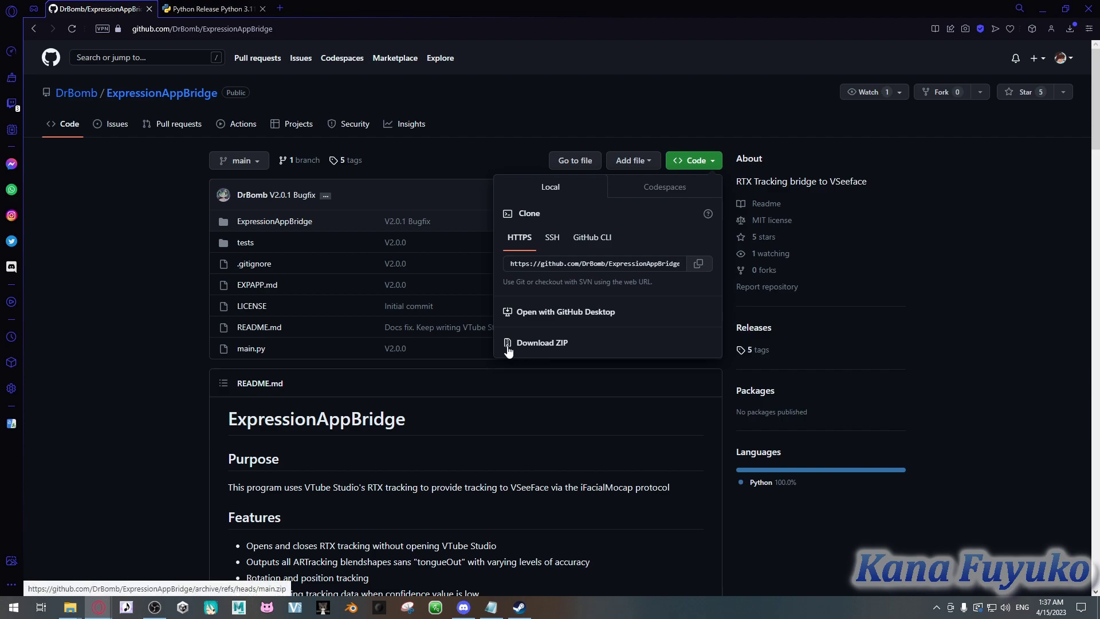
{"action": "left_click", "coordinate": [469, 423]}
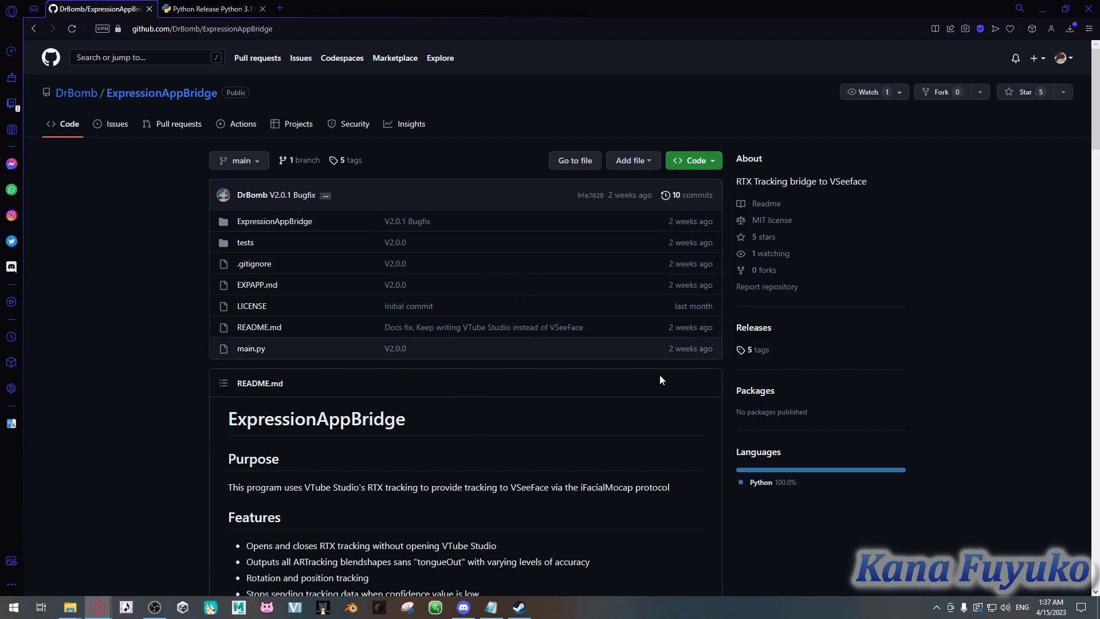
{"action": "left_click", "coordinate": [693, 166]}
{"action": "left_click", "coordinate": [211, 8]}
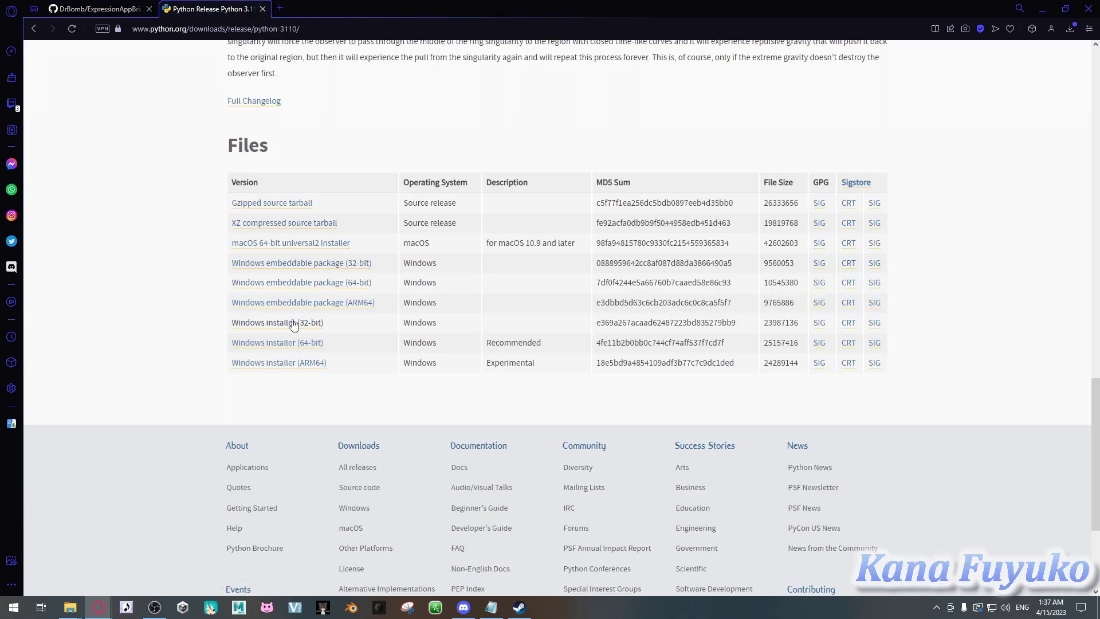
{"action": "key", "text": "ctrl+Tab"}
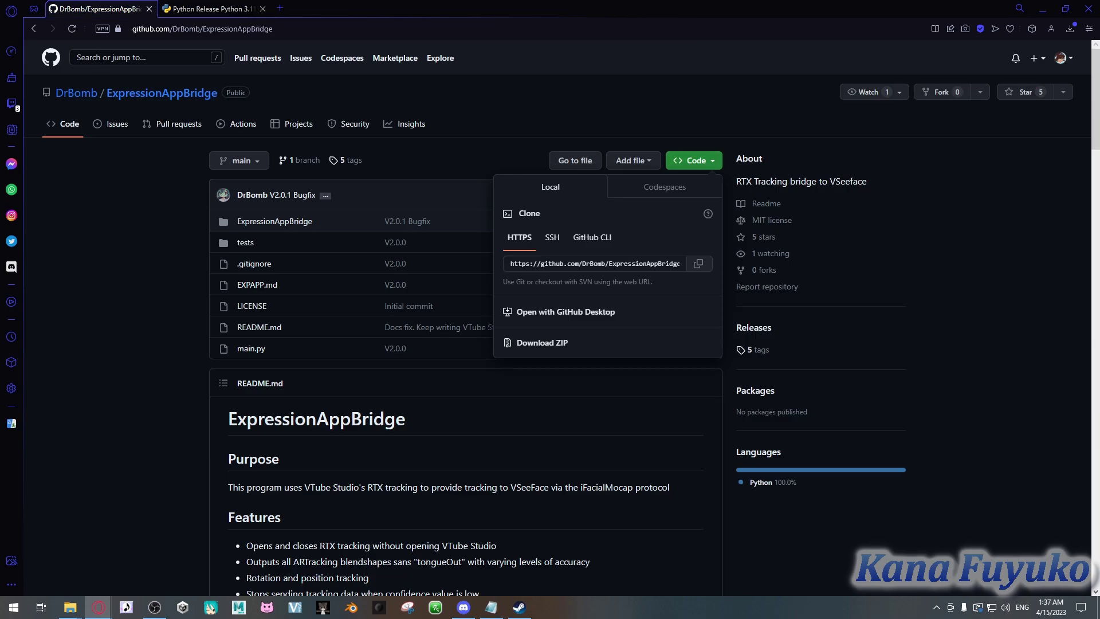
{"action": "left_click", "coordinate": [760, 532]}
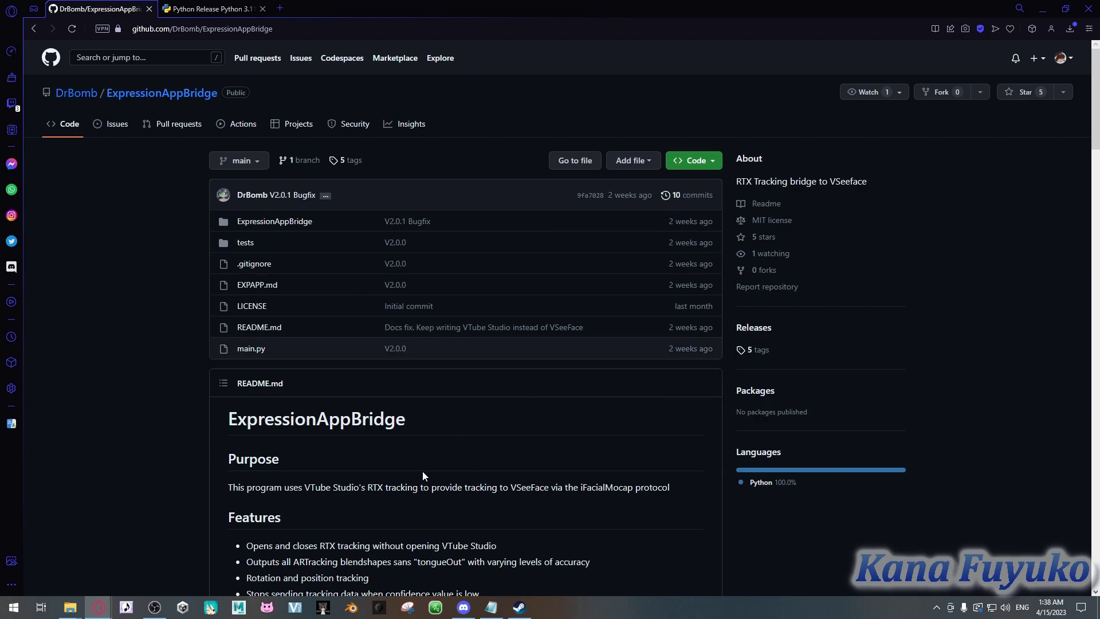
Hide the browser and arrange the ExpressionAppBridge-main and MXTracker Explorer windows side by side.
{"action": "left_click", "coordinate": [1041, 12]}
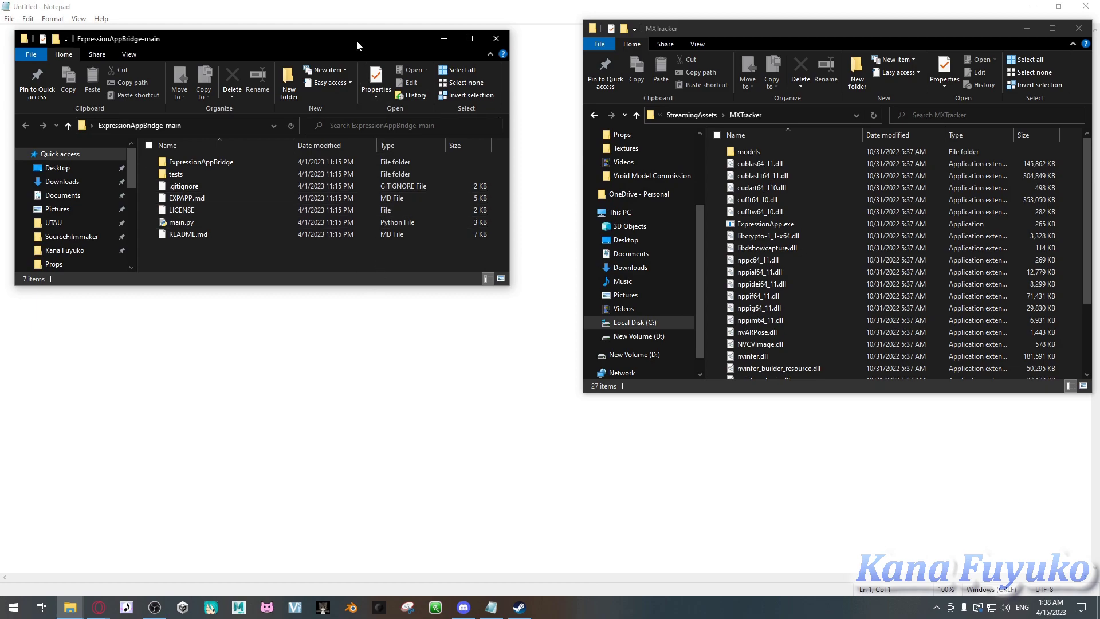
{"action": "left_click_drag", "start_coordinate": [356, 29], "coordinate": [382, 148]}
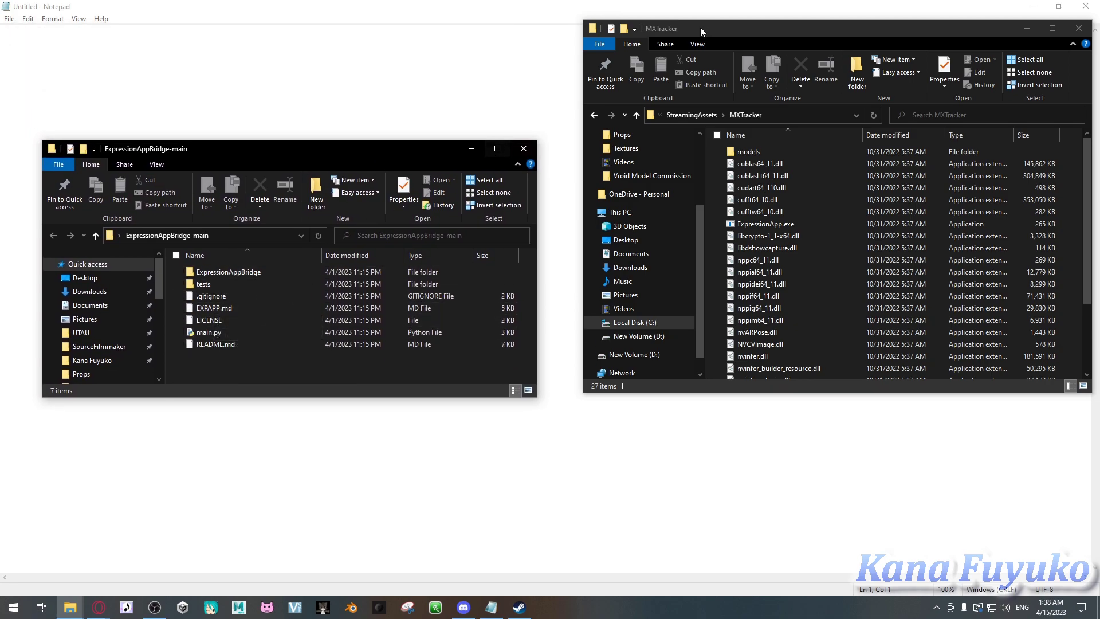
{"action": "mouse_move", "coordinate": [716, 26]}
{"action": "left_mouse_down"}
{"action": "mouse_move", "coordinate": [645, 62]}
{"action": "mouse_move", "coordinate": [707, 45]}
{"action": "left_mouse_up"}
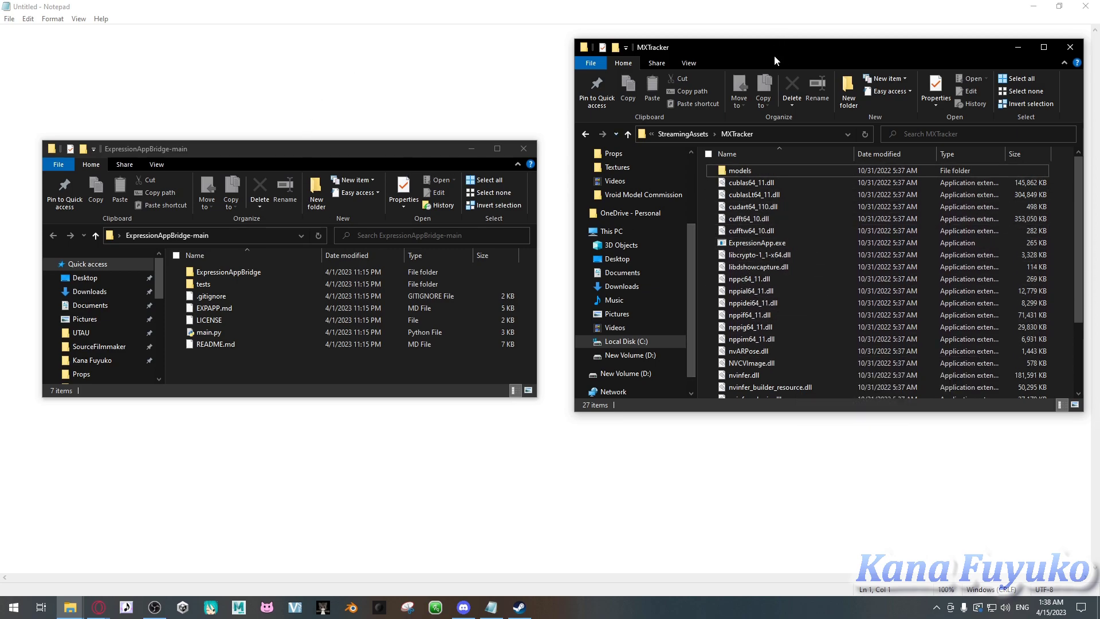
{"action": "left_click_drag", "start_coordinate": [776, 46], "coordinate": [785, 33]}
{"action": "left_click_drag", "start_coordinate": [345, 150], "coordinate": [341, 110]}
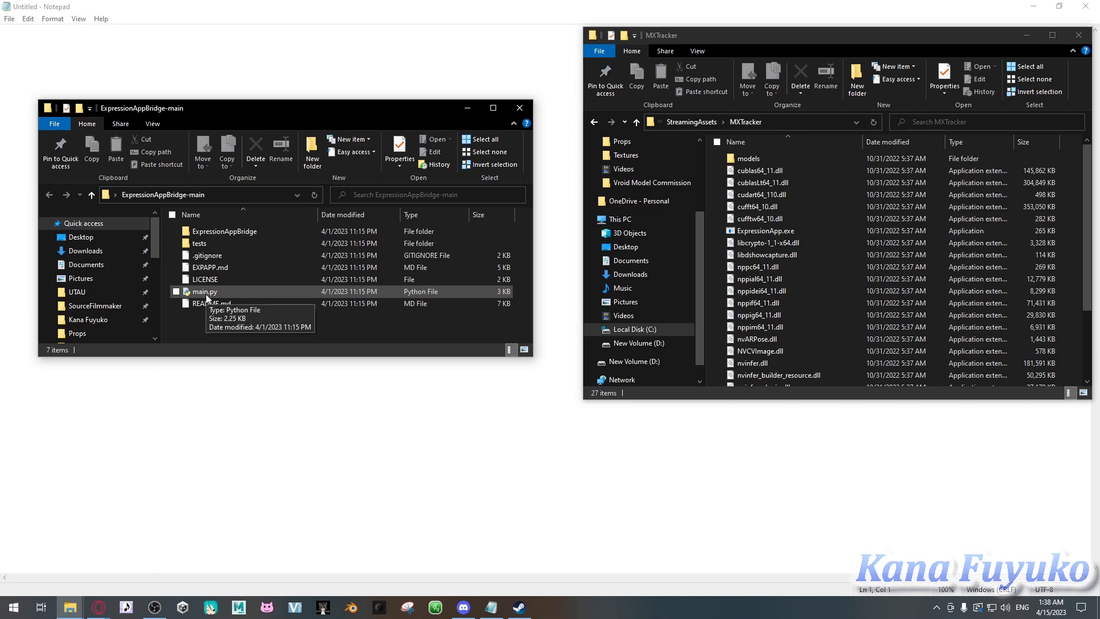
Peek into the inner ExpressionAppBridge folder, return to ExpressionAppBridge-main, and clear the selection.
{"action": "double_click", "coordinate": [222, 233]}
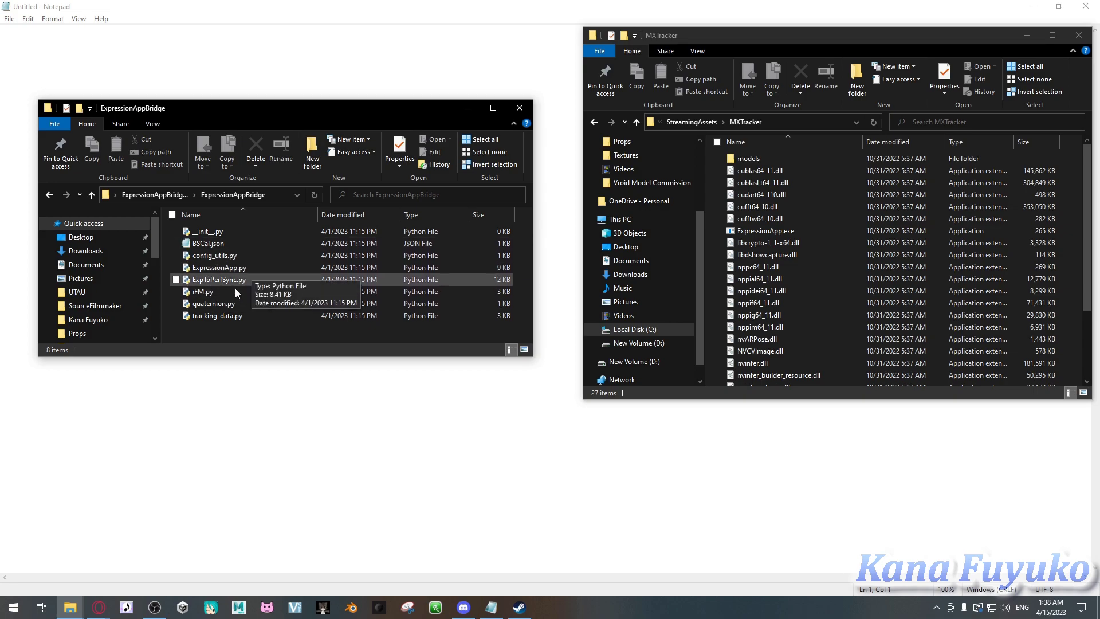
{"action": "key", "text": "alt+Left"}
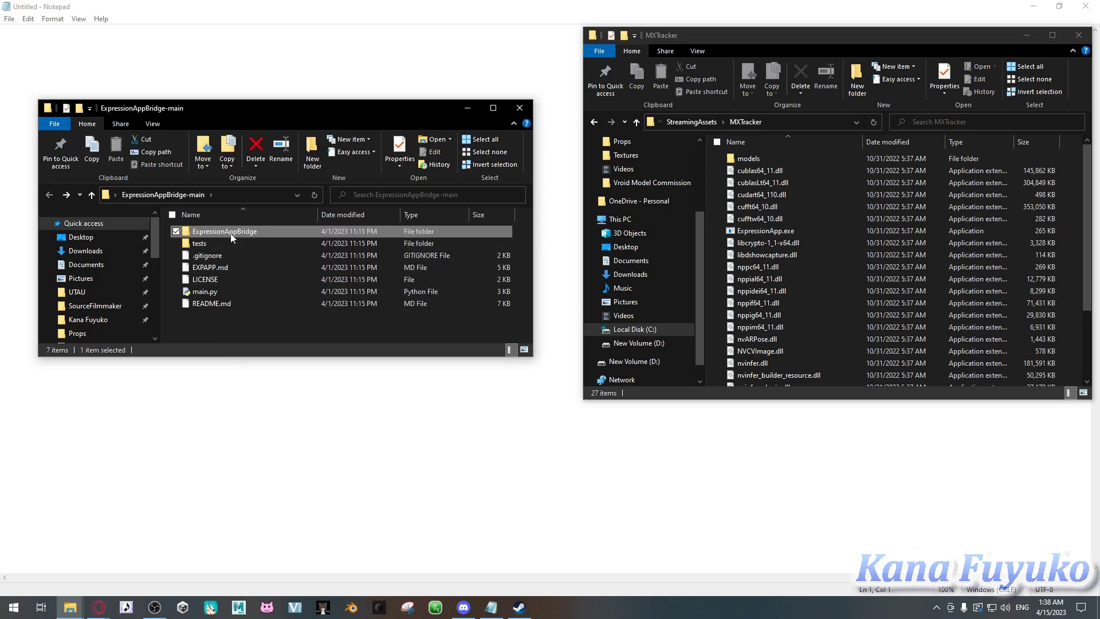
{"action": "left_click", "coordinate": [209, 328]}
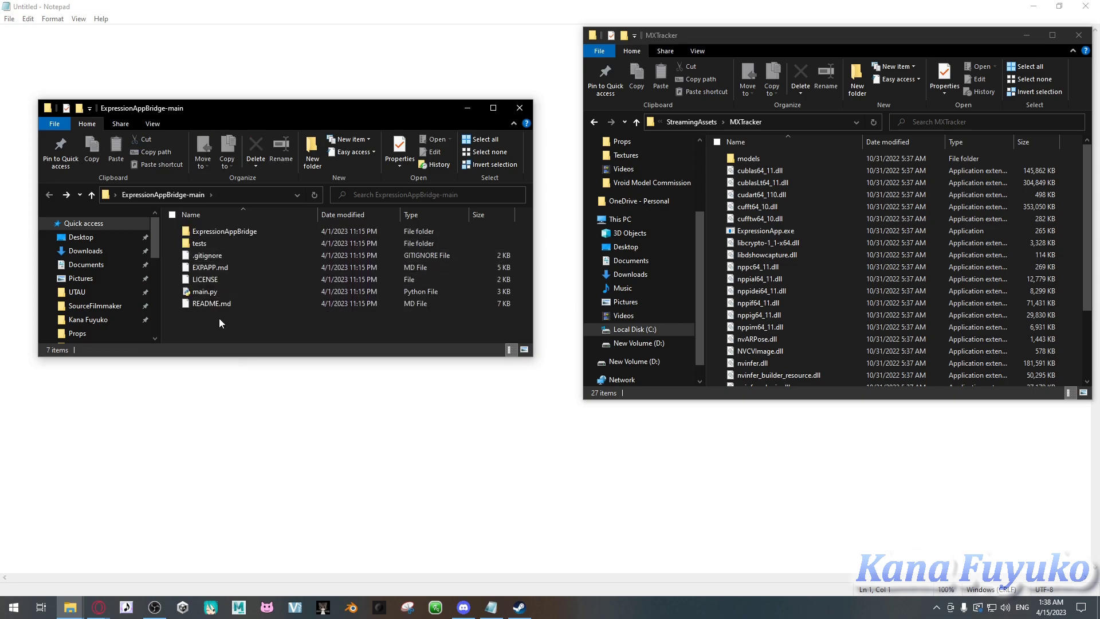